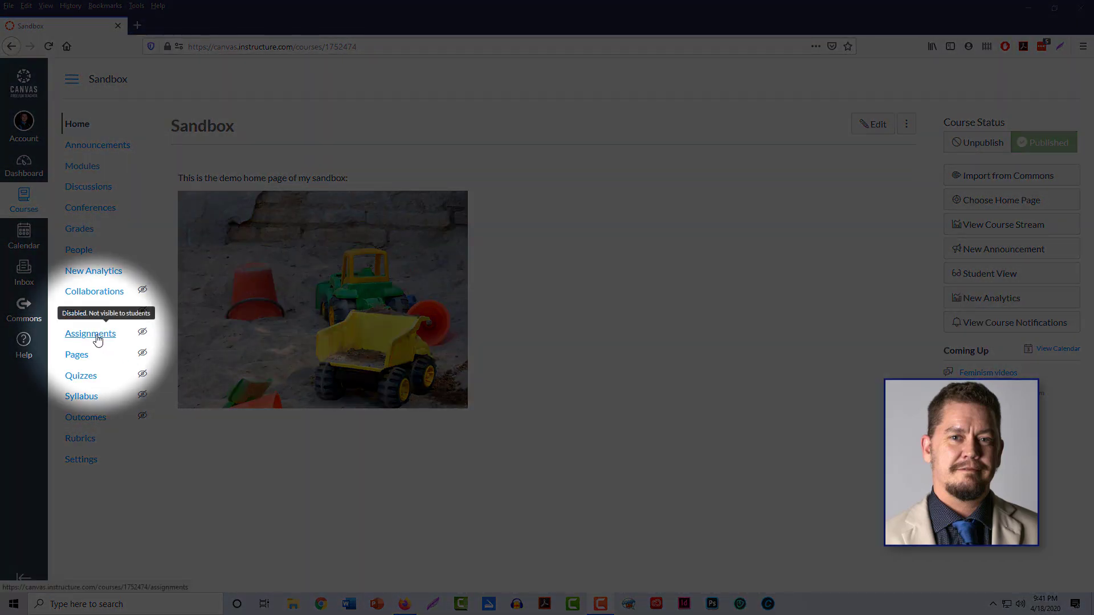
Create and publish an assignment named "Assignment A" with the description "This is the assignment for most of the students."
left_click(97, 338)
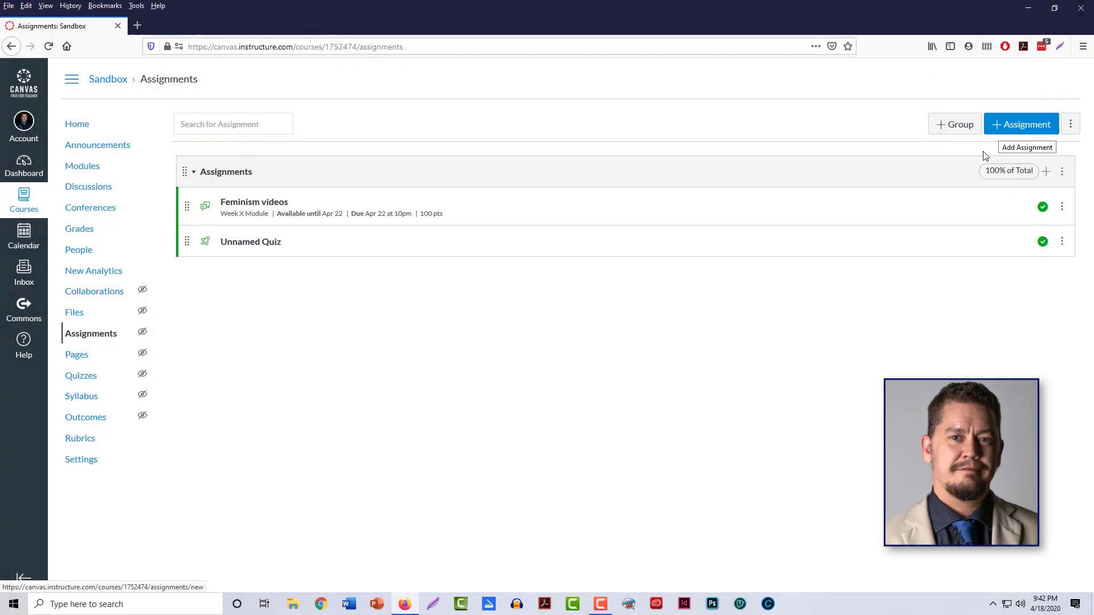
left_click(999, 134)
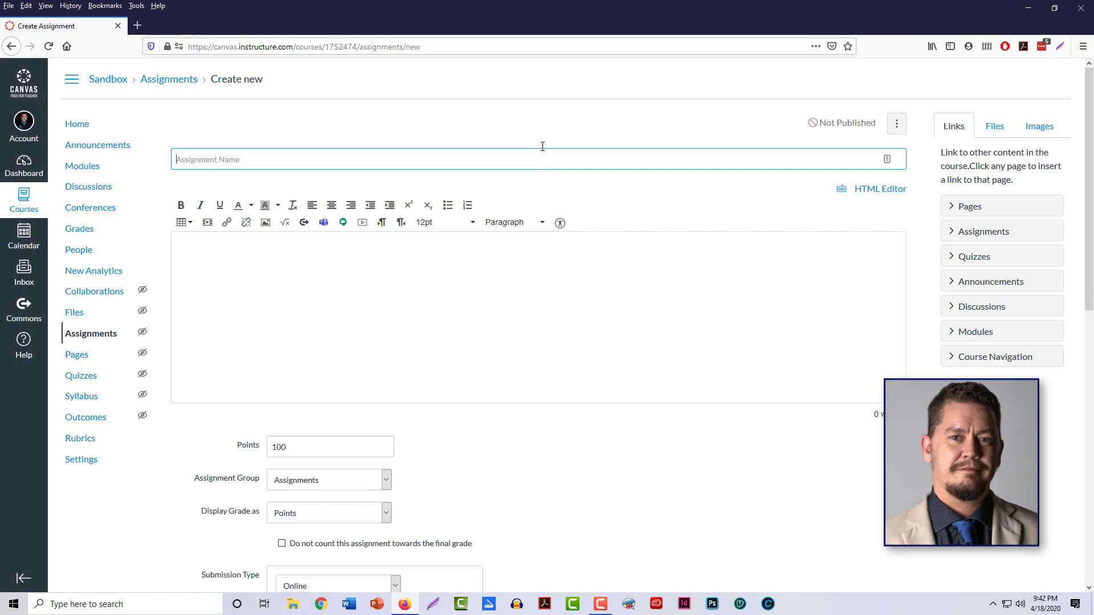
type("Assignment A")
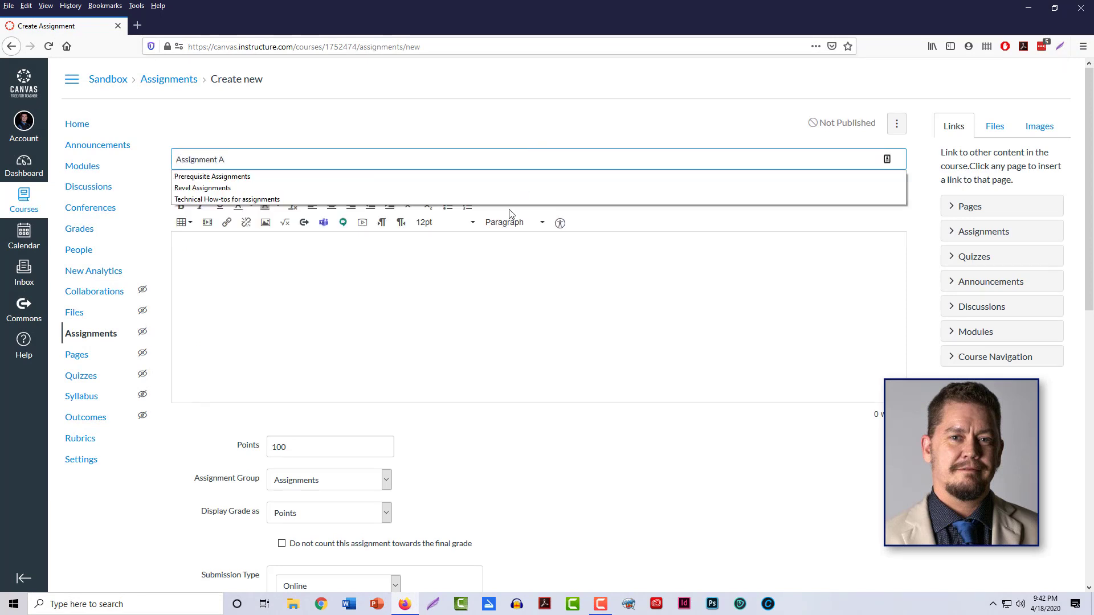
left_click(483, 269)
type("This is")
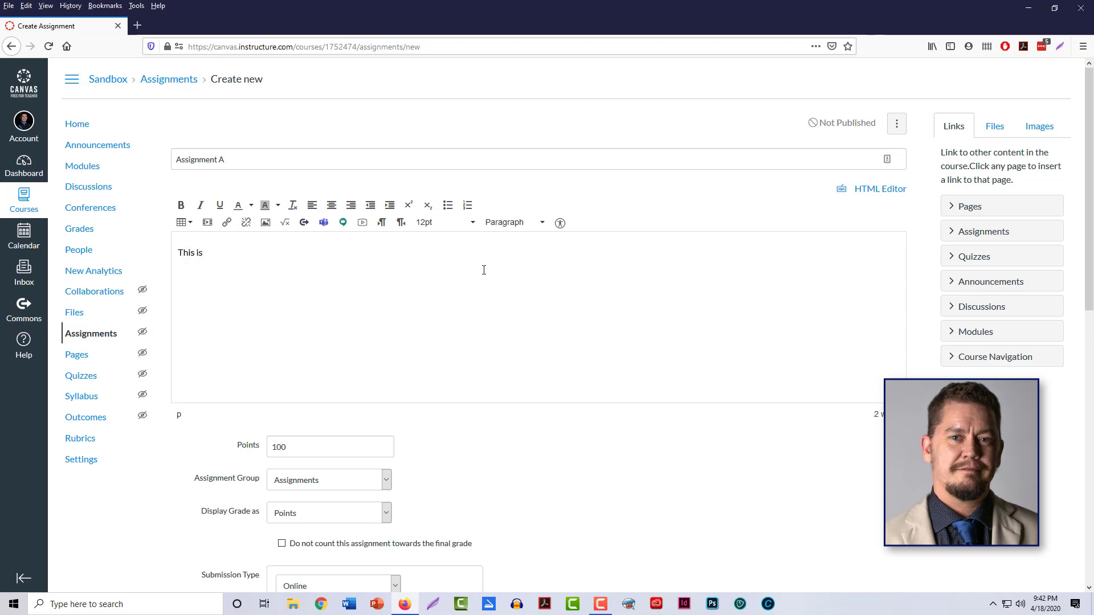
type(" the assignment for most of the studd")
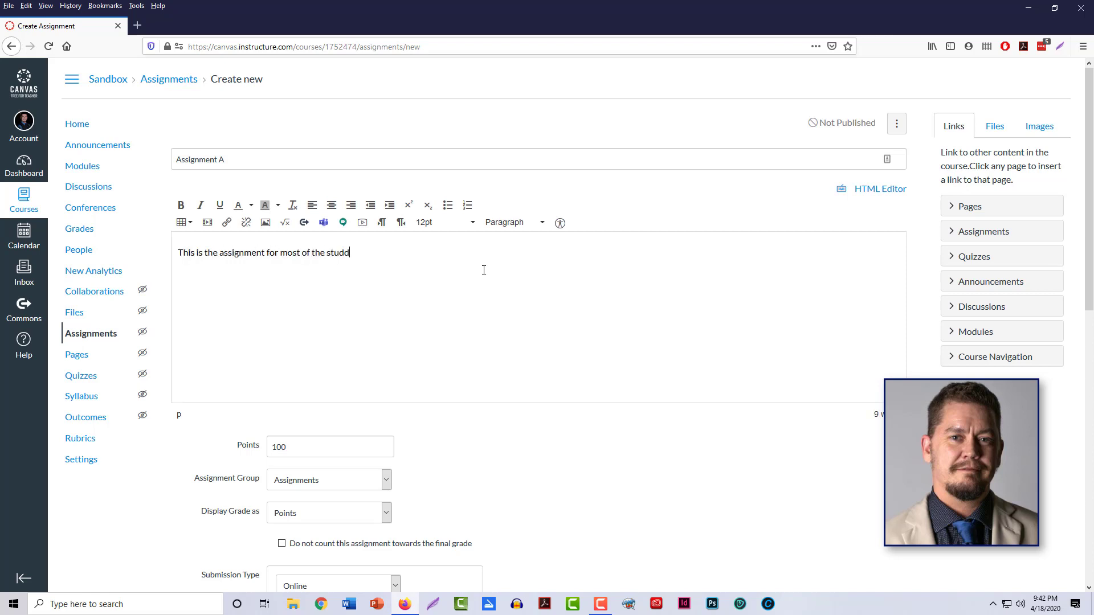
type("nts.")
scroll(473, 363, "down", 10)
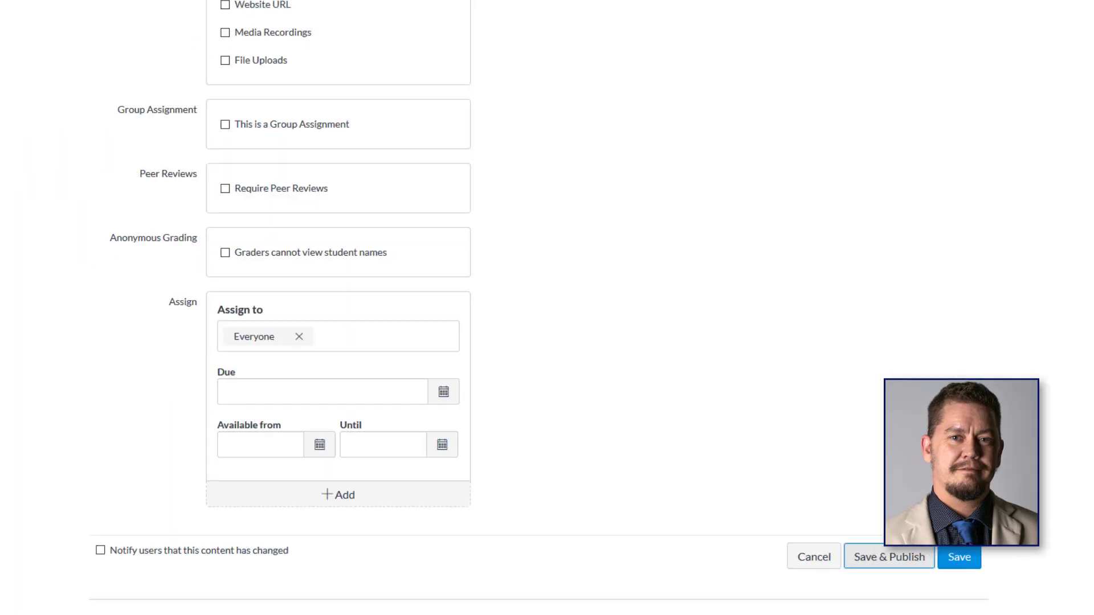
left_click(888, 557)
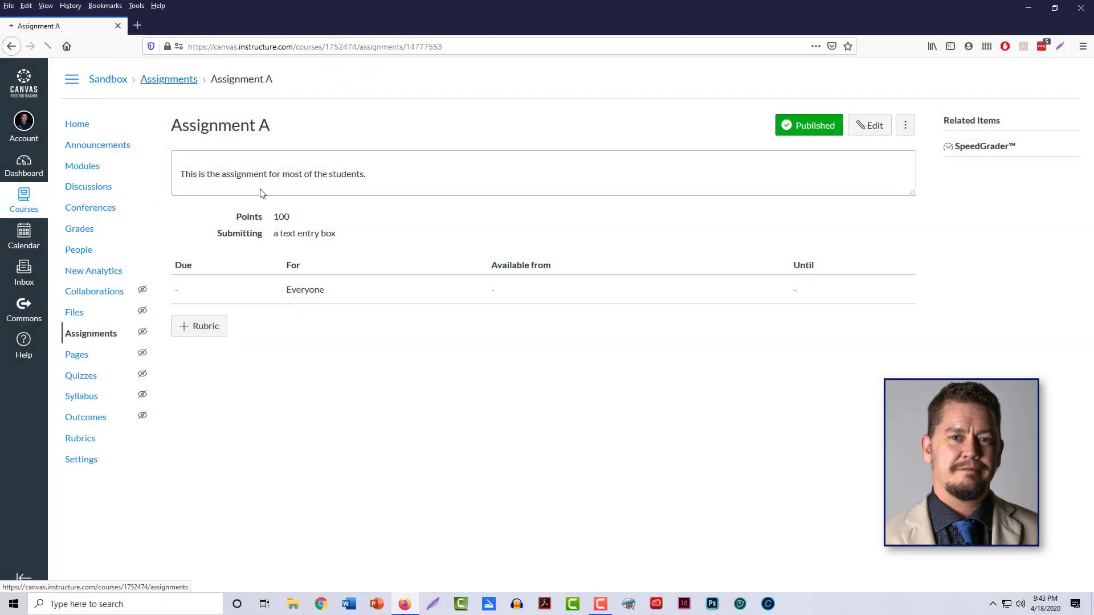
Start another new assignment named "Assignment B" with the description "This is the differentiated assignment."
left_click(169, 78)
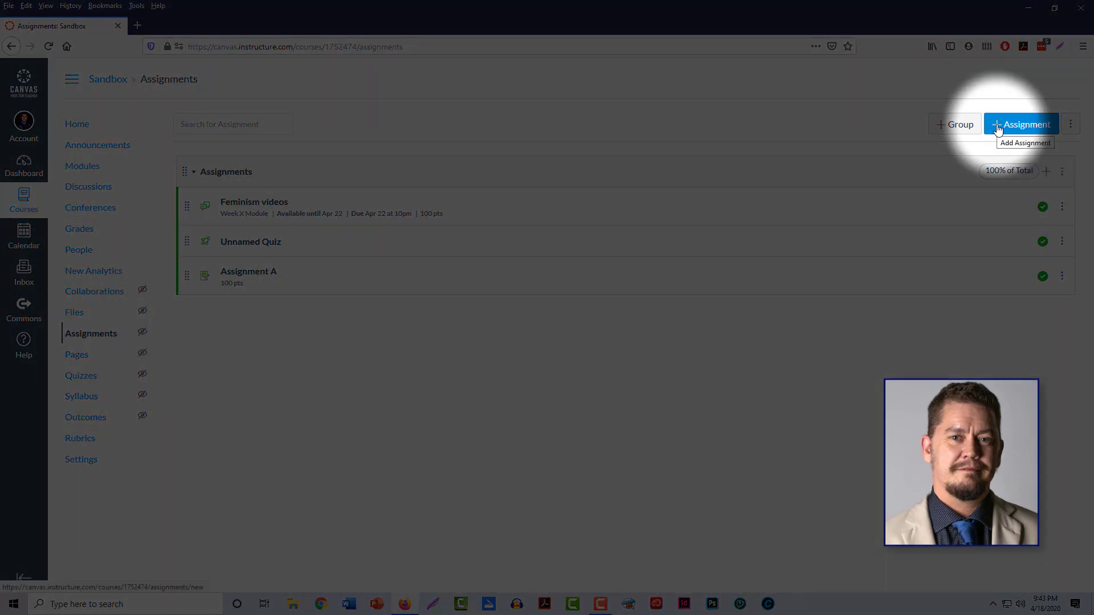
left_click(998, 130)
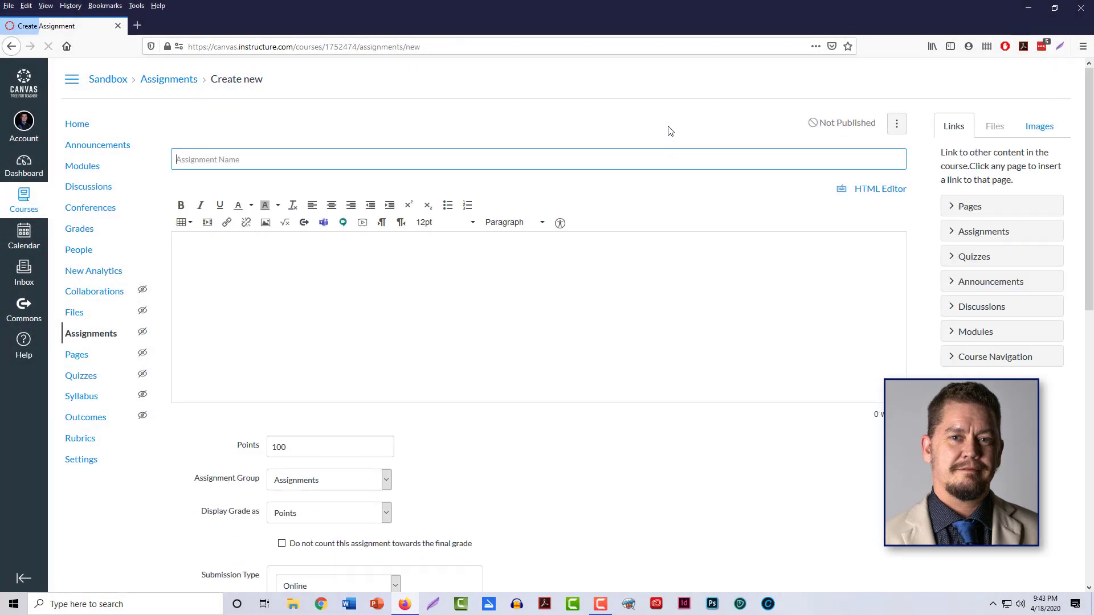
type("Assignment B")
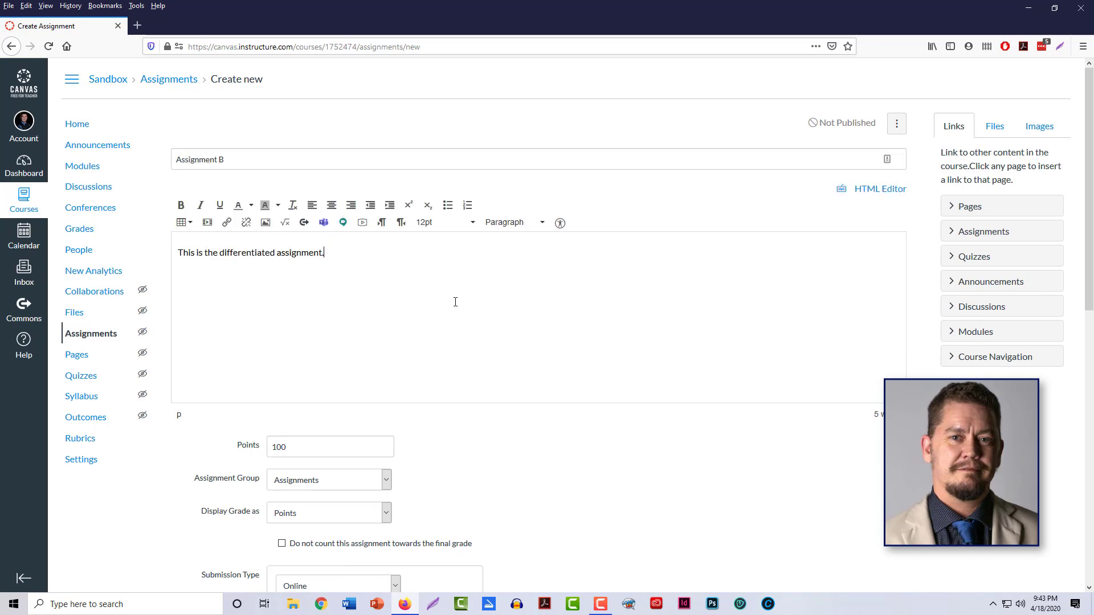
Replace Everyone with only the first listed student as the assignee of Assignment B
scroll(642, 399, "down", 9)
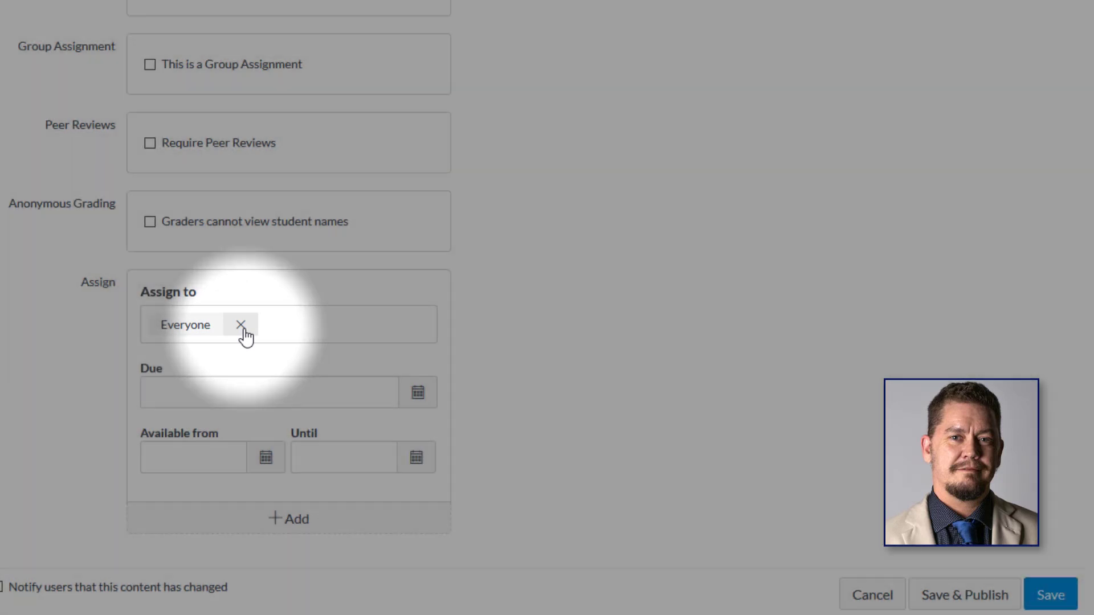
left_click(242, 327)
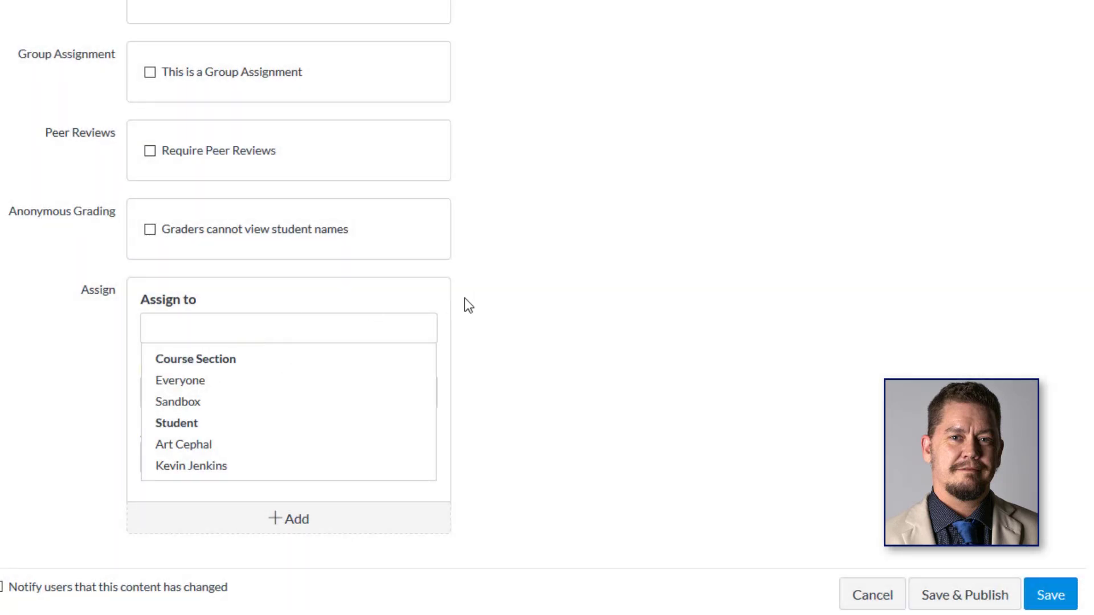
left_click(241, 444)
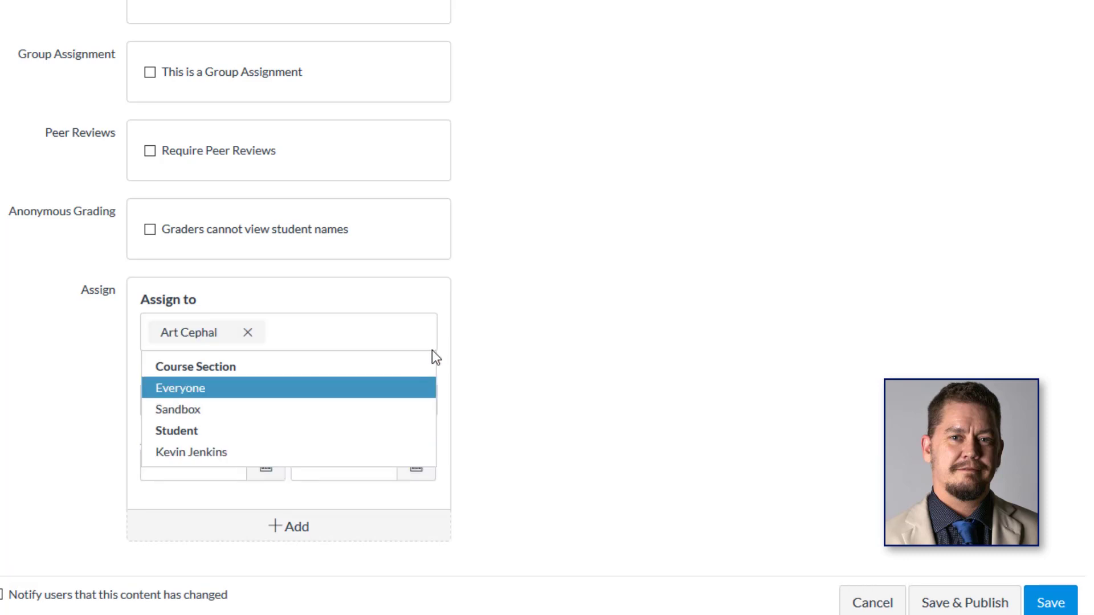
Set Assignment B's due date to Apr 27, then save and publish it without including the Sandbox section
left_click(428, 399)
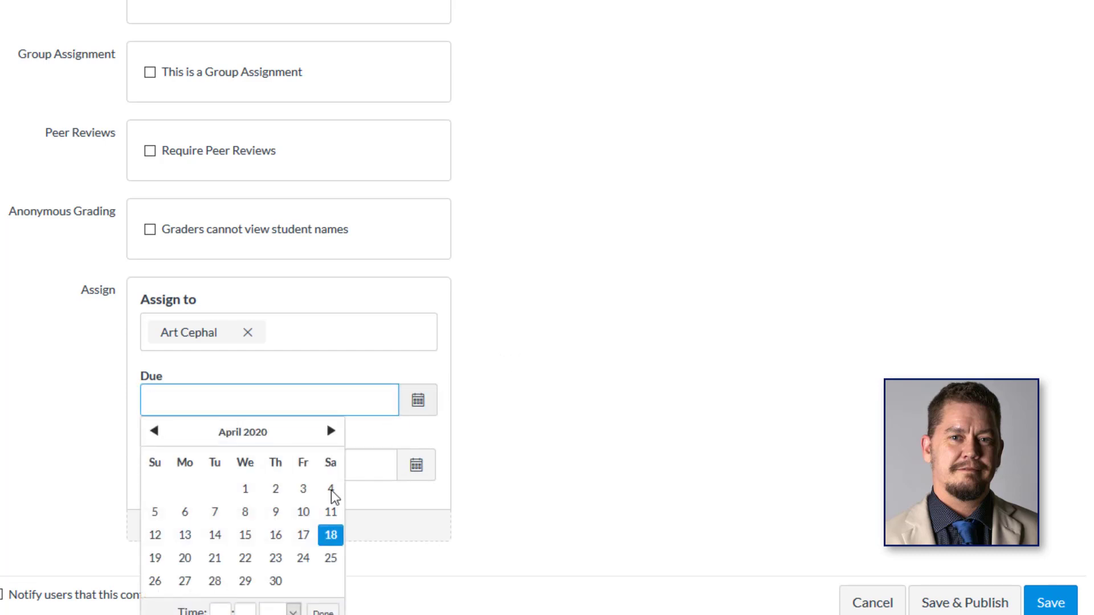
left_click(186, 583)
left_click(323, 612)
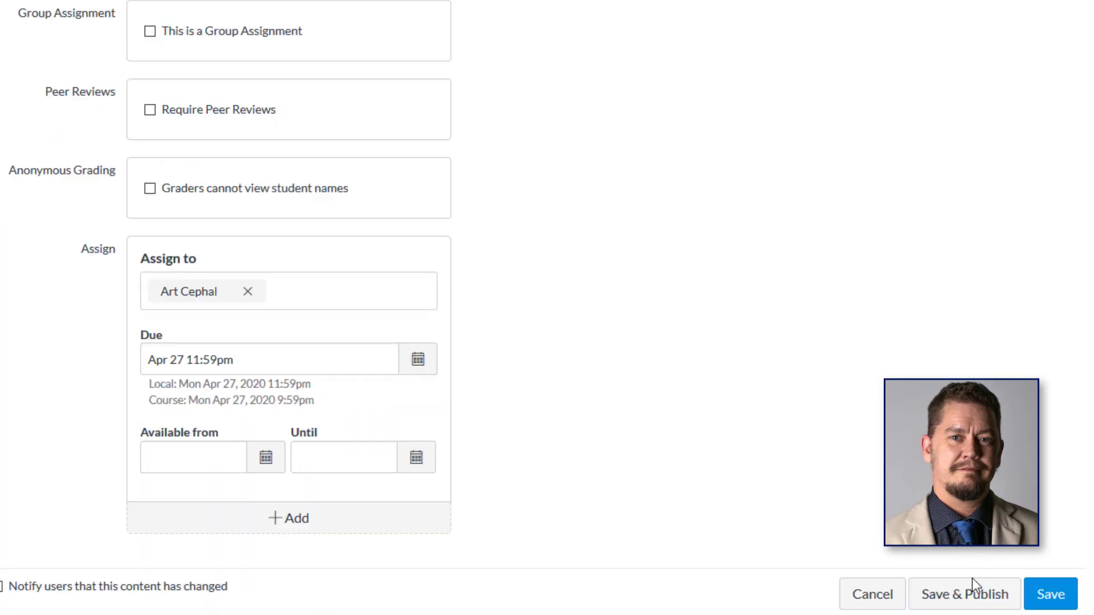
left_click(965, 595)
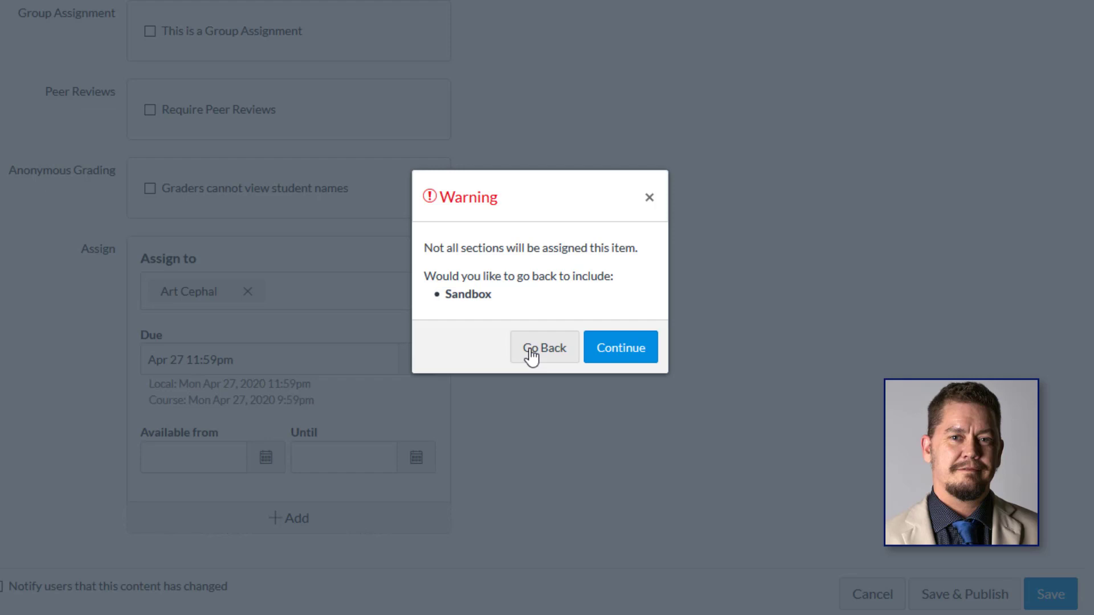
left_click(627, 349)
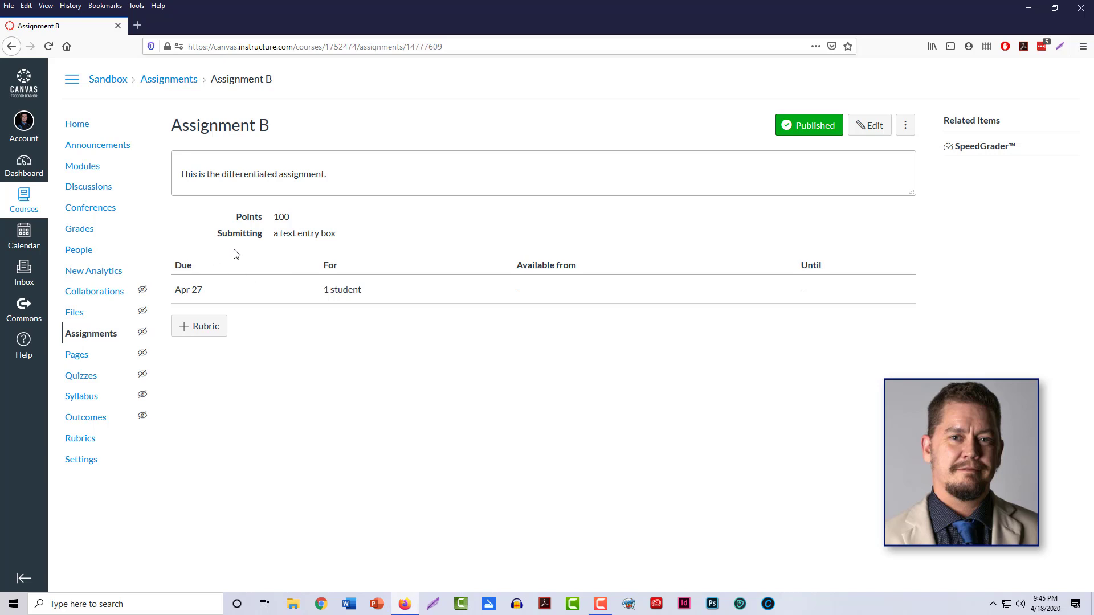
Open the course gradebook and examine which students can be graded for Assignment A and Assignment B
left_click(85, 232)
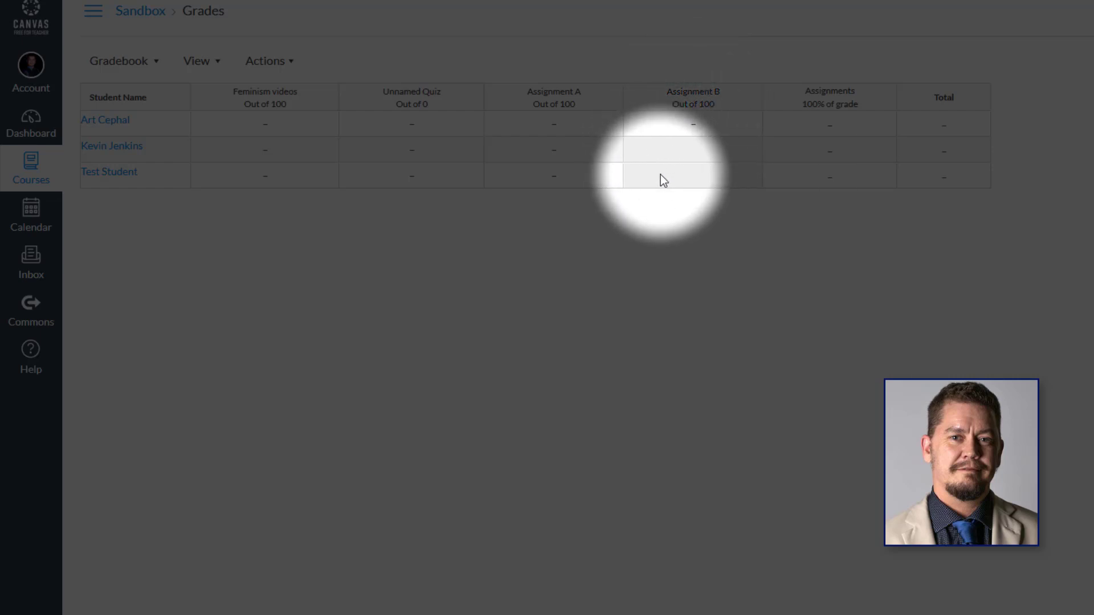
left_click(687, 159)
left_click(654, 217)
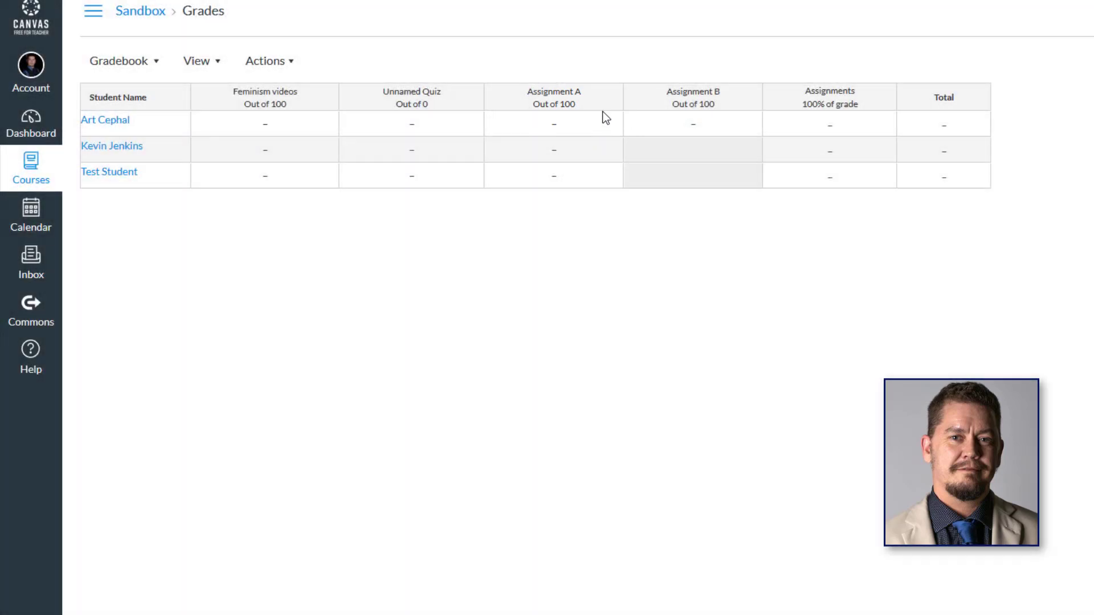
mouse_move(604, 101)
mouse_move(675, 103)
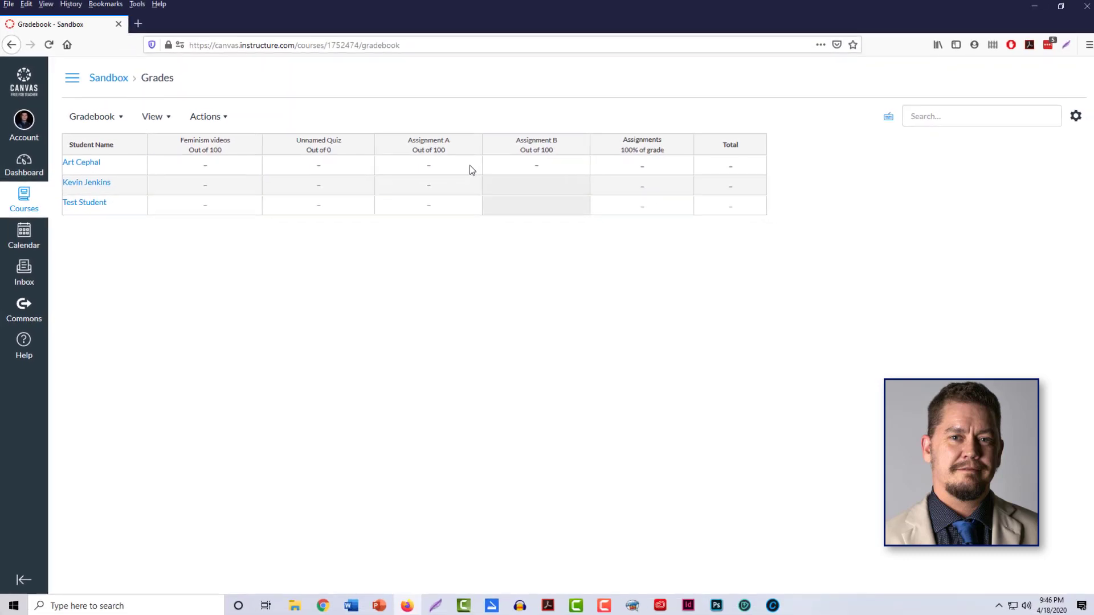
Set the first student's Assignment A status to Excused in the gradebook
left_click(609, 128)
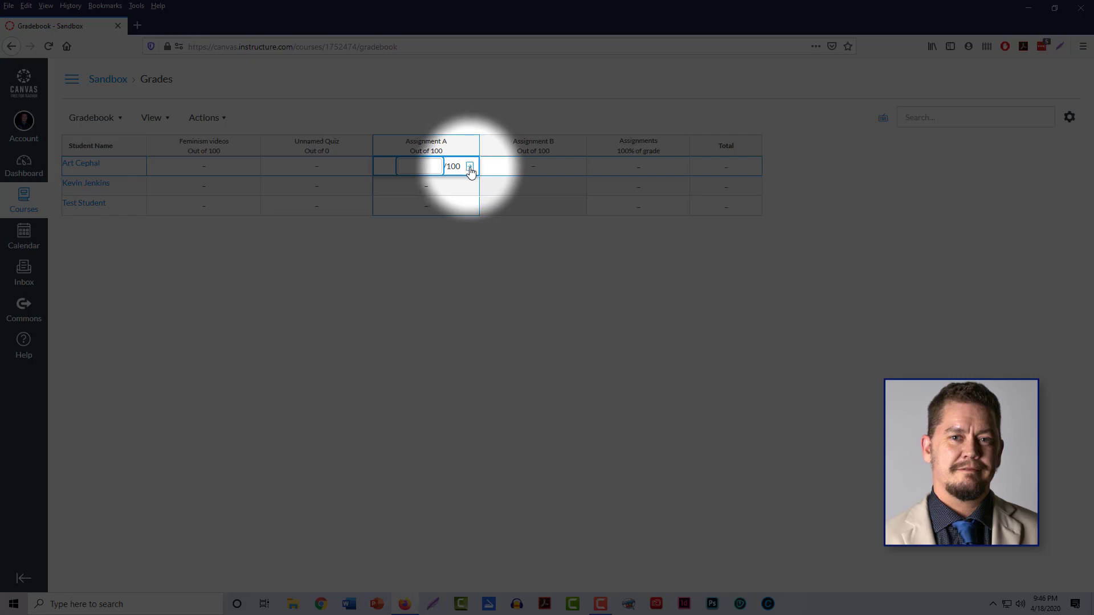
left_click(469, 167)
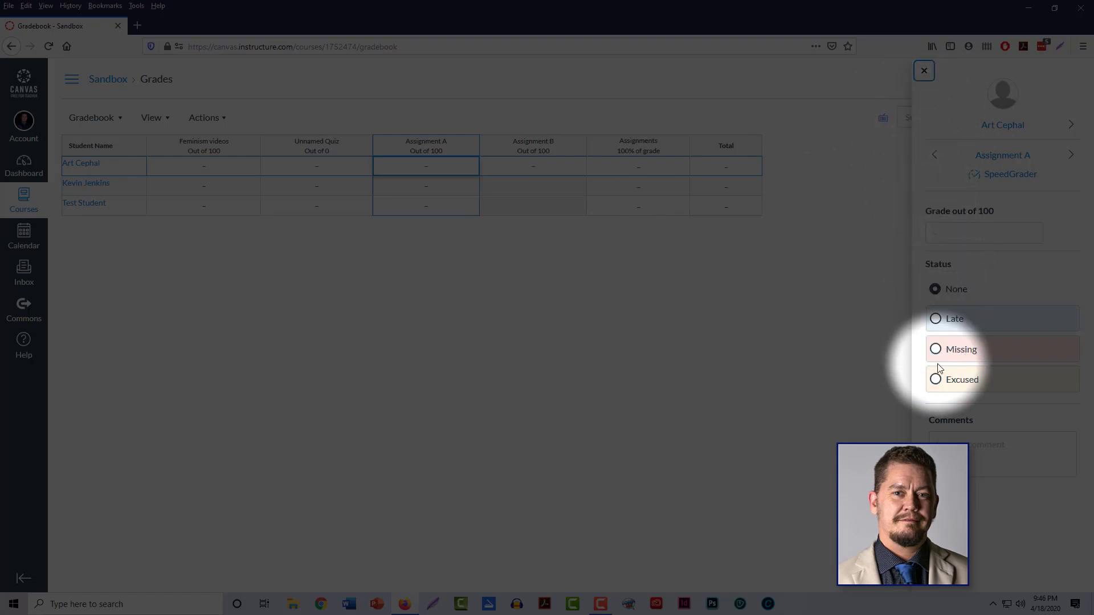
left_click(937, 384)
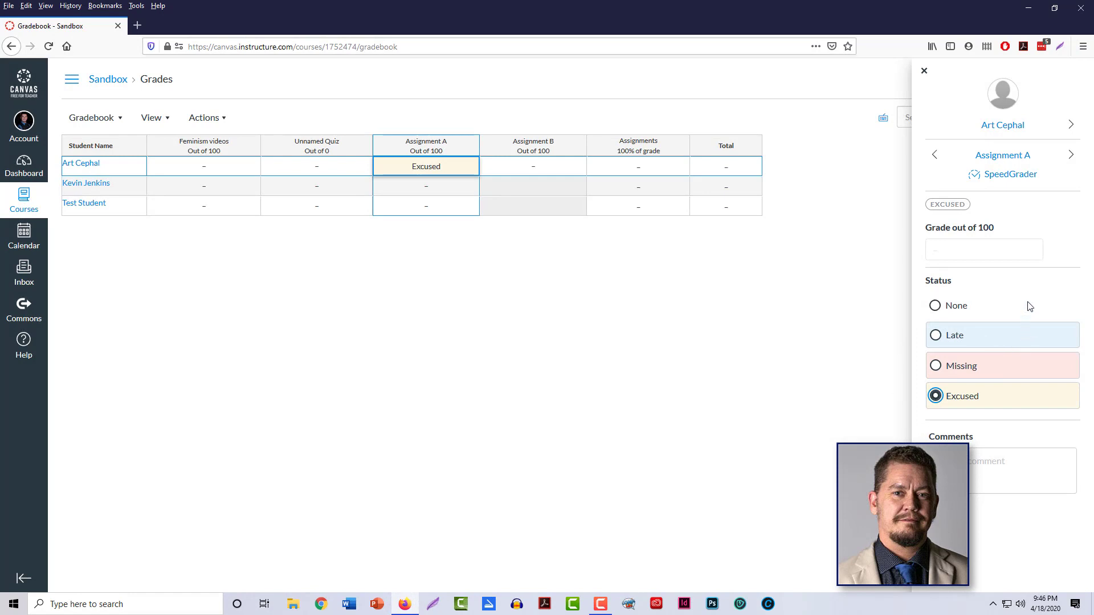
left_click(870, 279)
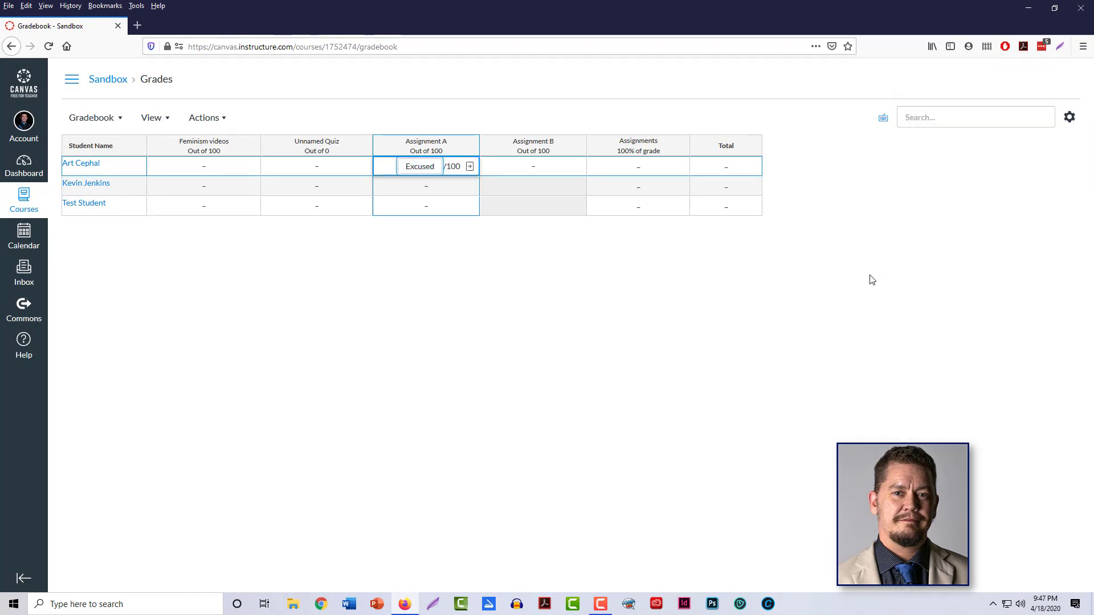
left_click(602, 307)
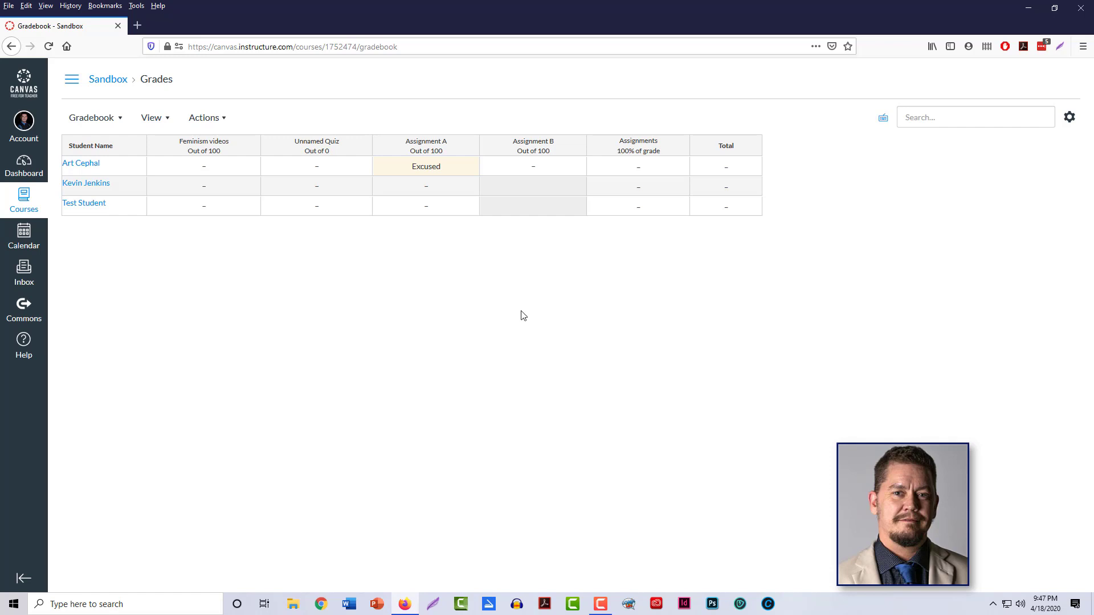
Reset the first student's Assignment A status to None in the gradebook
left_click(471, 171)
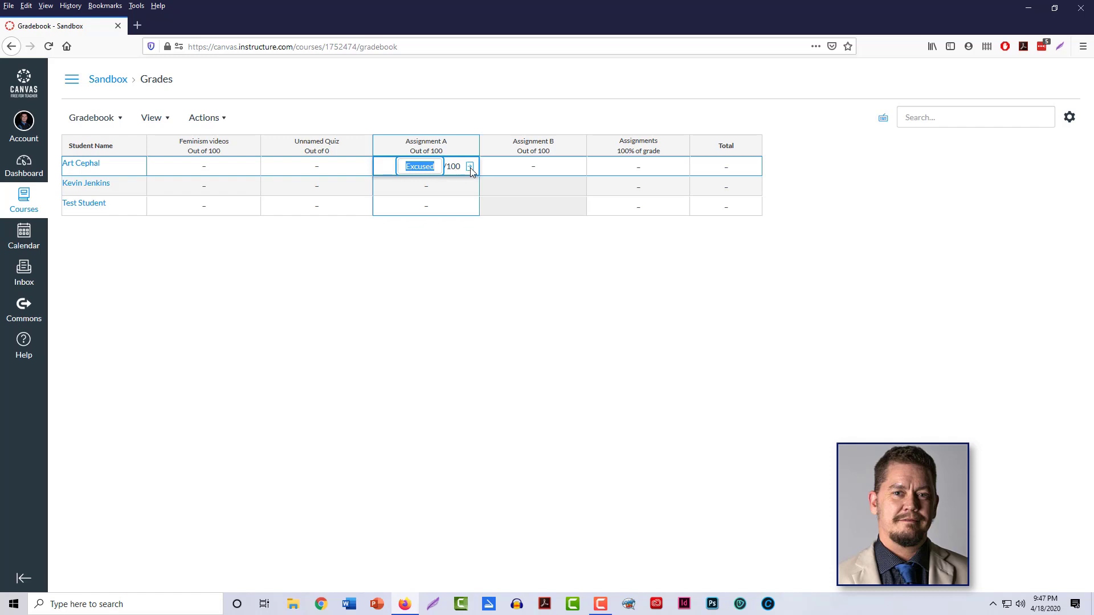
left_click(470, 167)
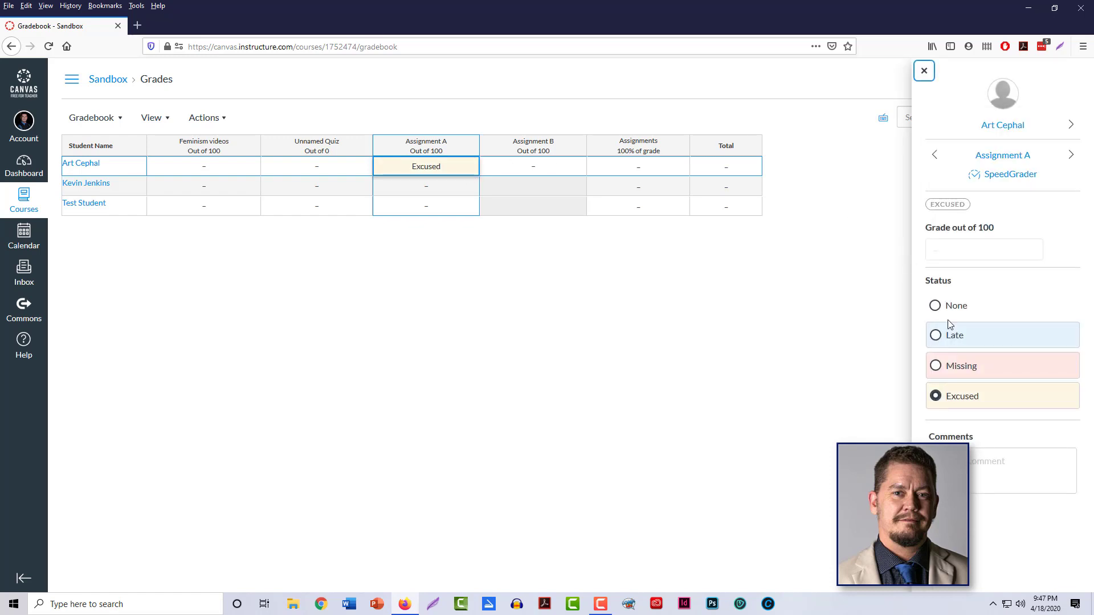
left_click(935, 306)
left_click(864, 259)
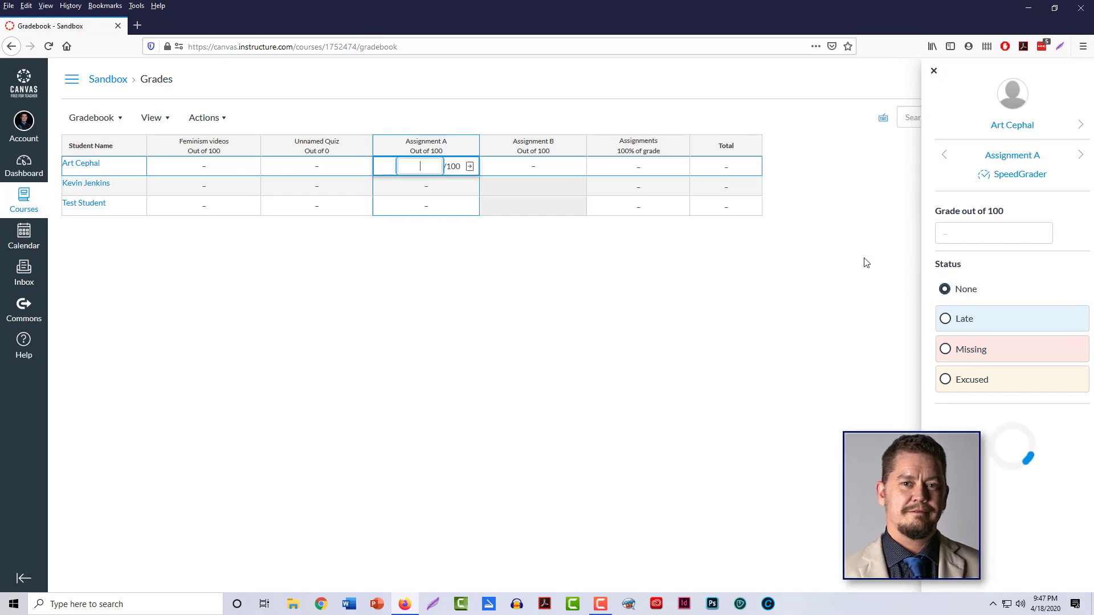
left_click(570, 281)
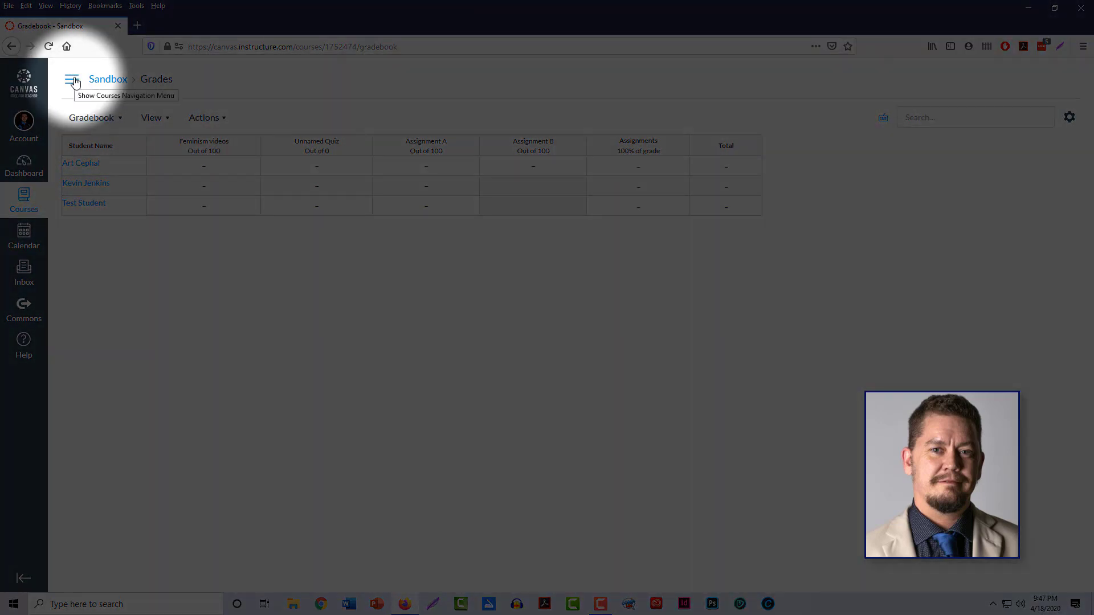
Open Assignment A from the course's assignments list for editing
left_click(72, 80)
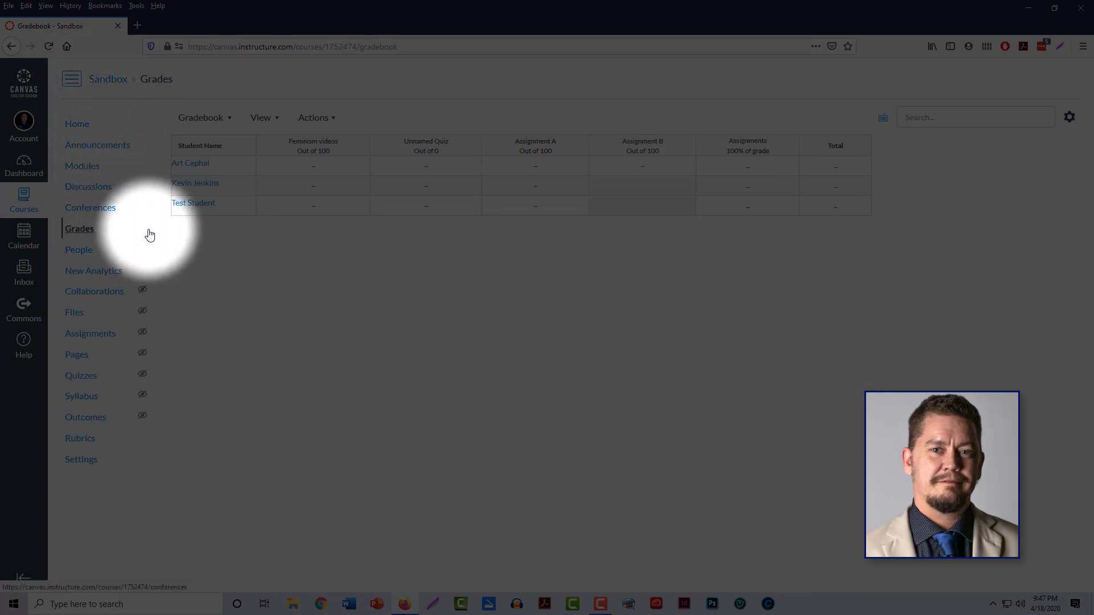
left_click(104, 340)
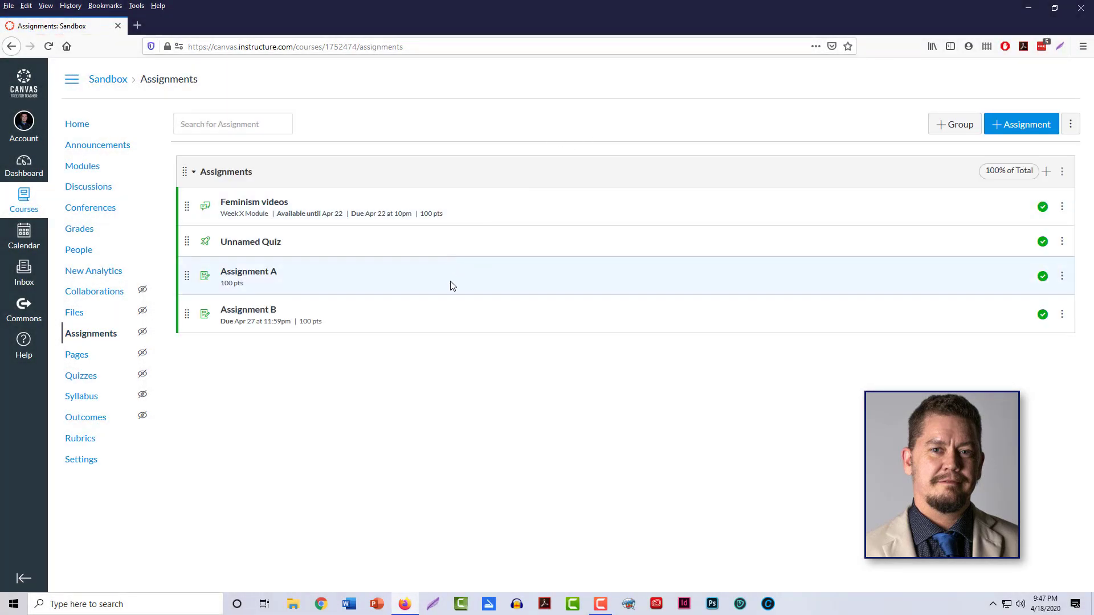
left_click(270, 275)
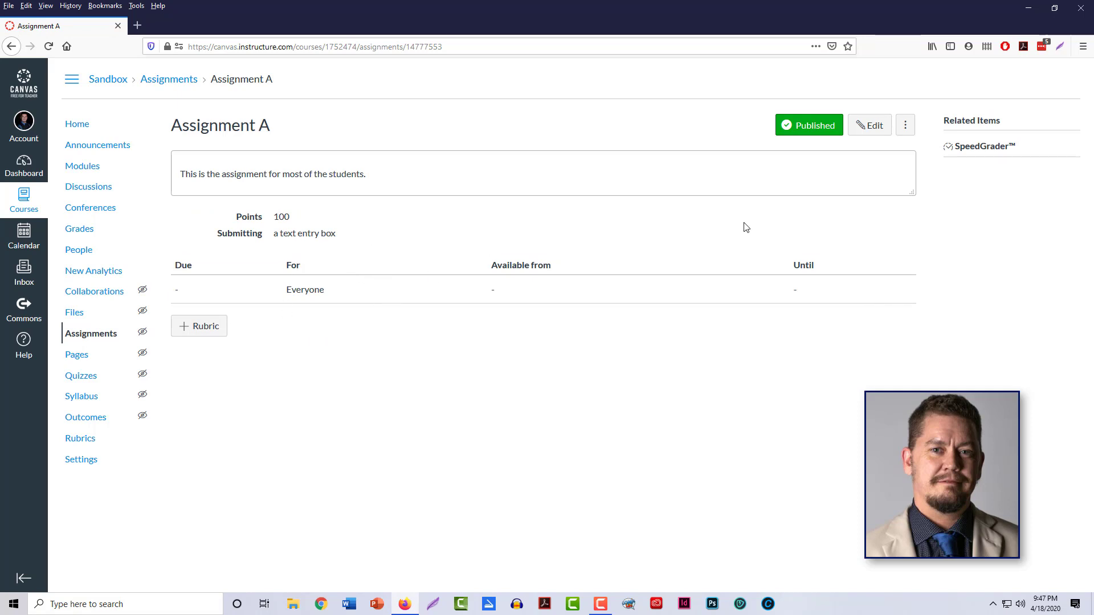
left_click(870, 130)
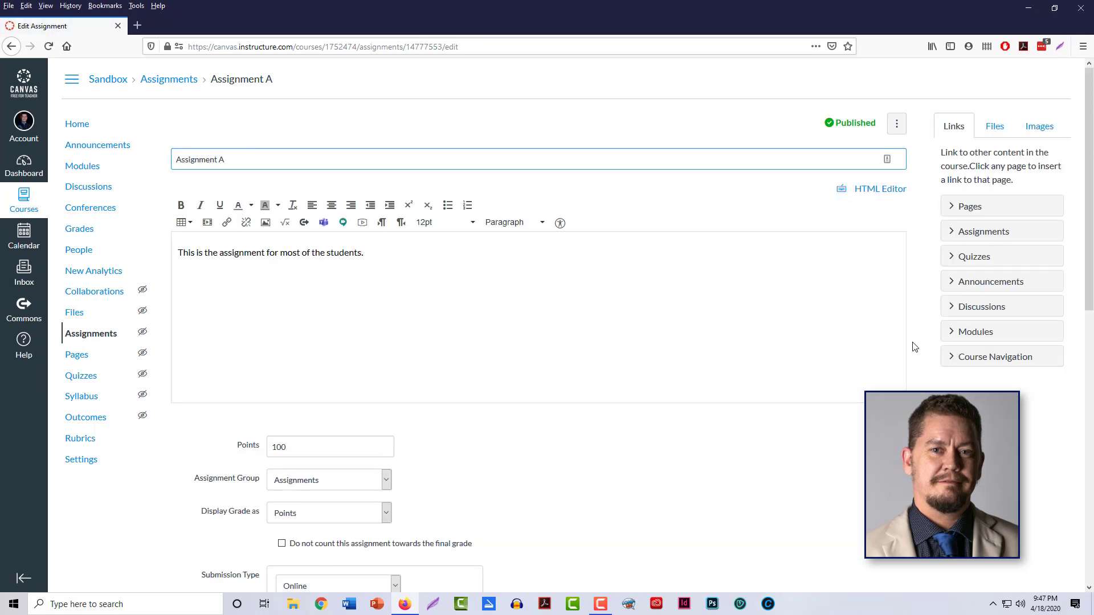
Replace Everyone with only the second listed student as Assignment A's assignee, then save without including the Sandbox section
scroll(642, 413, "down", 9)
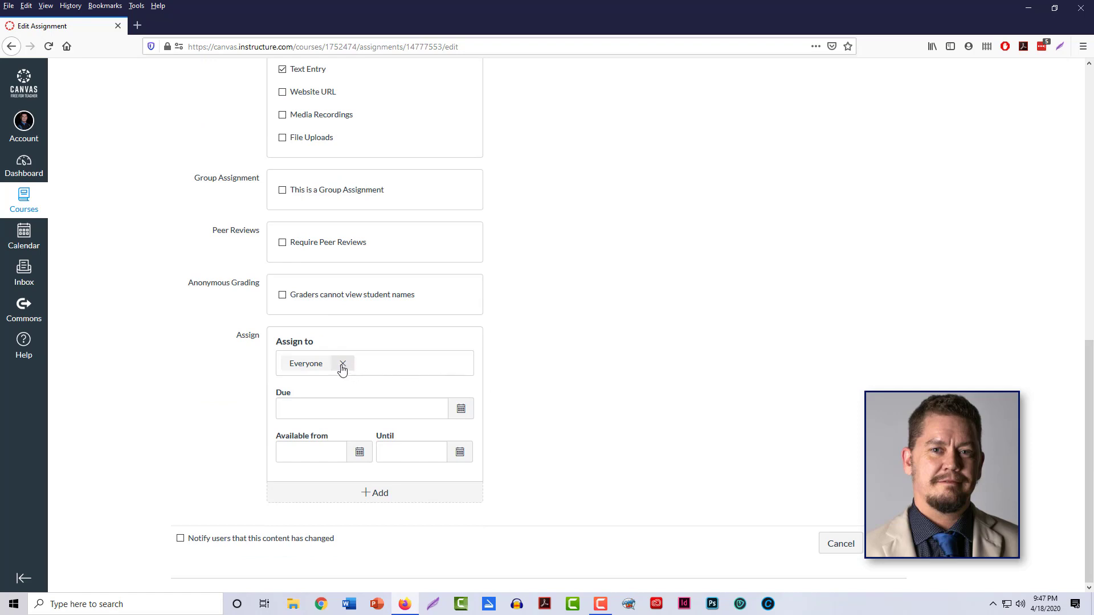
left_click(342, 365)
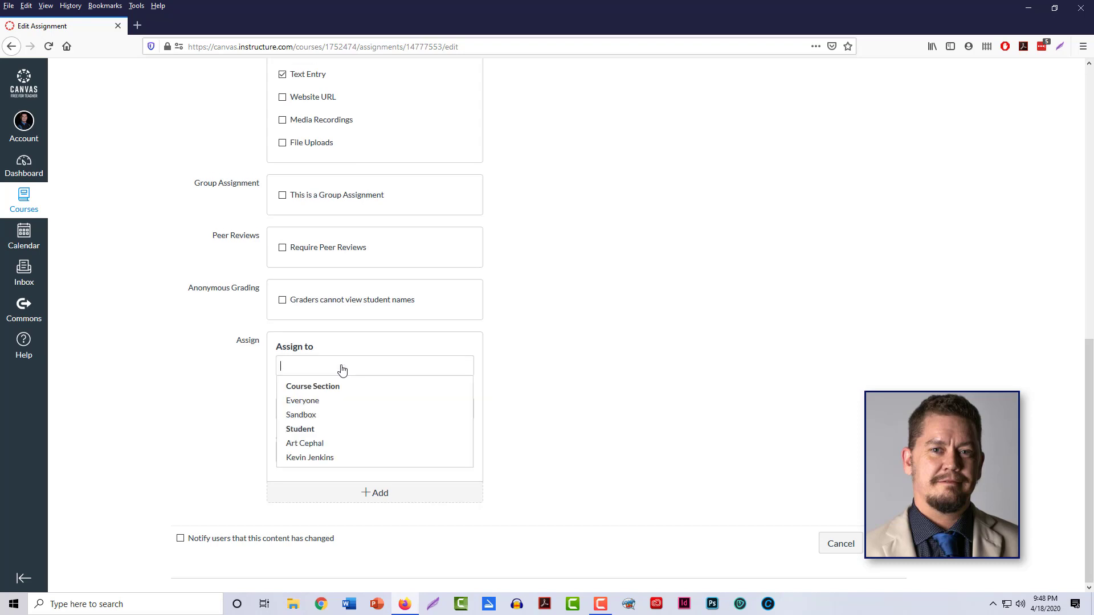
left_click(329, 458)
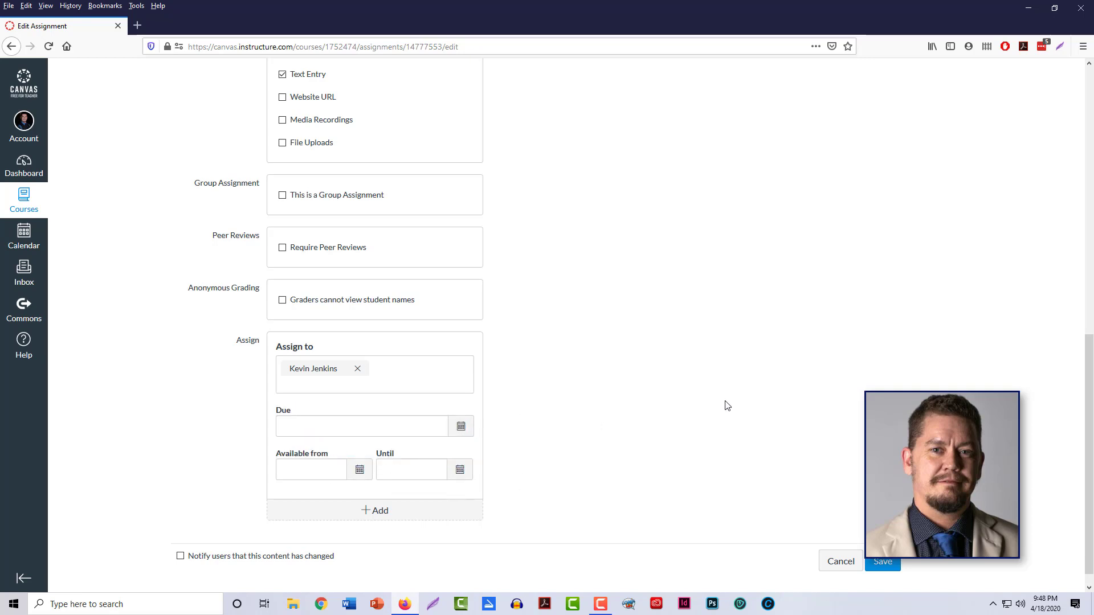
scroll(826, 463, "down", 1)
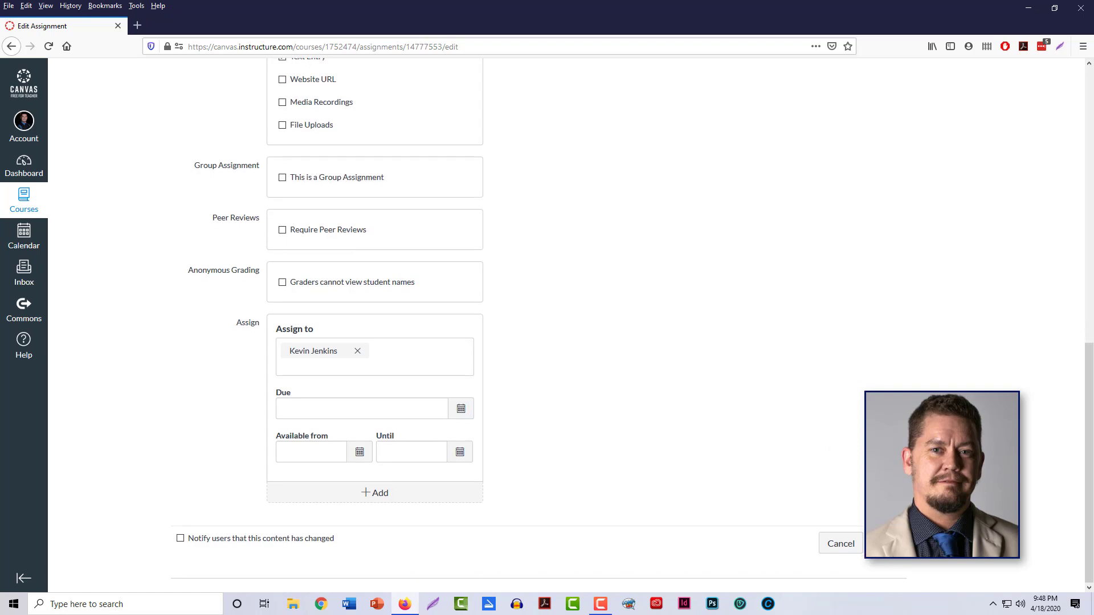
left_click(883, 544)
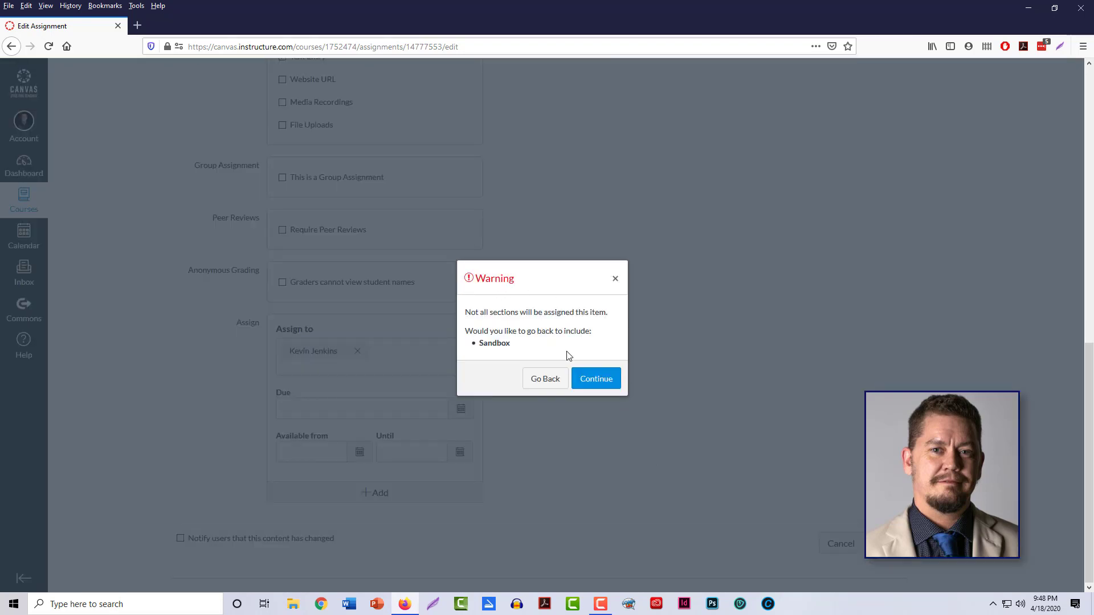
left_click(593, 381)
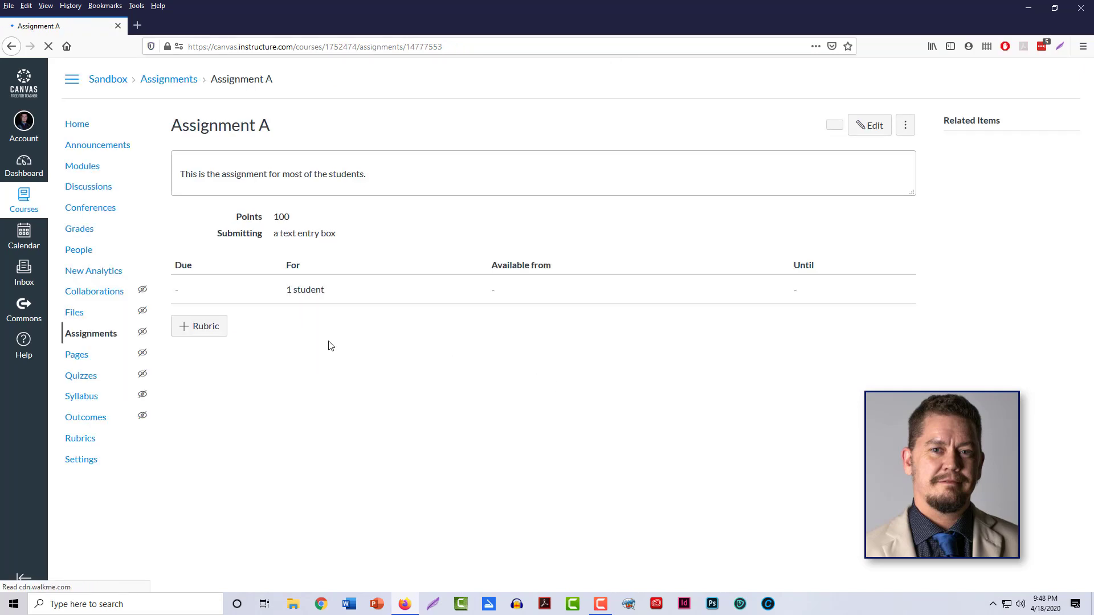
Return to the course gradebook and check which students can be graded for Assignment A after the reassignment
left_click(81, 232)
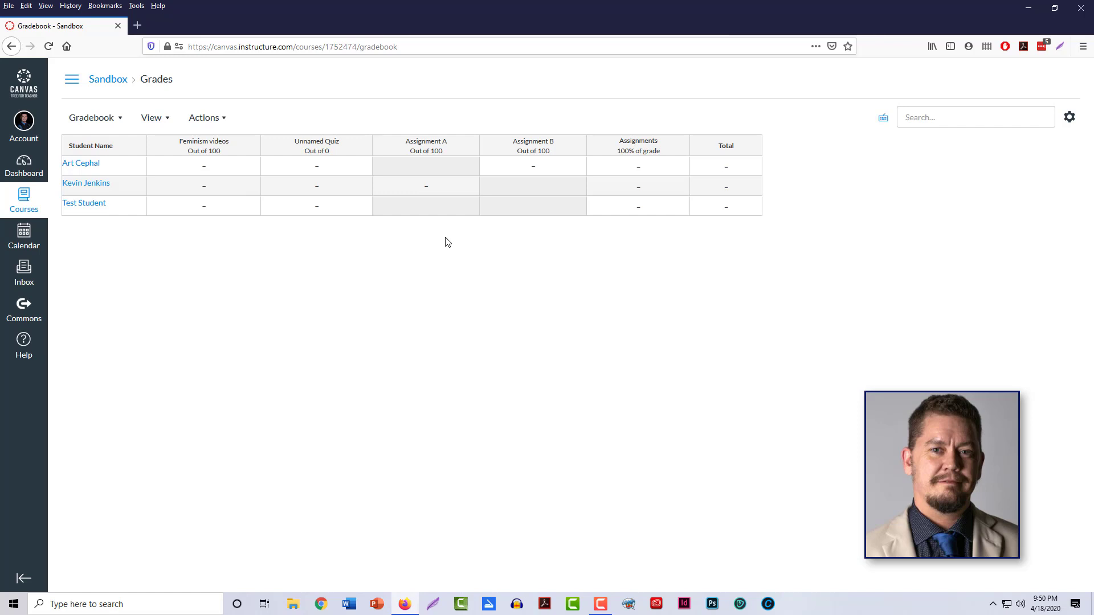
mouse_move(456, 142)
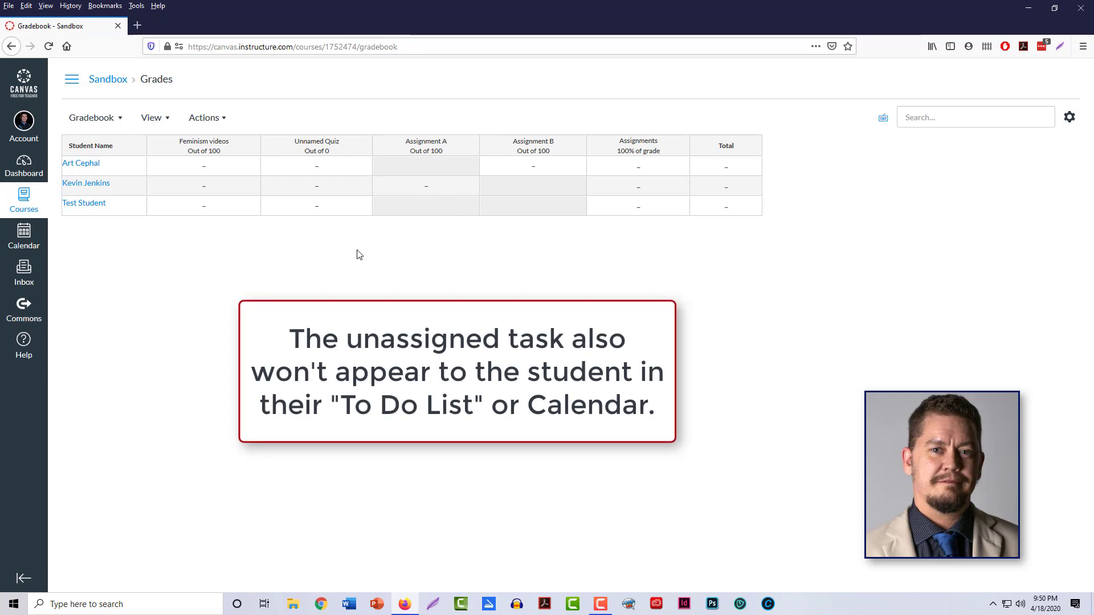
Enter Student View from the course home page and open the test student's grades
left_click(77, 85)
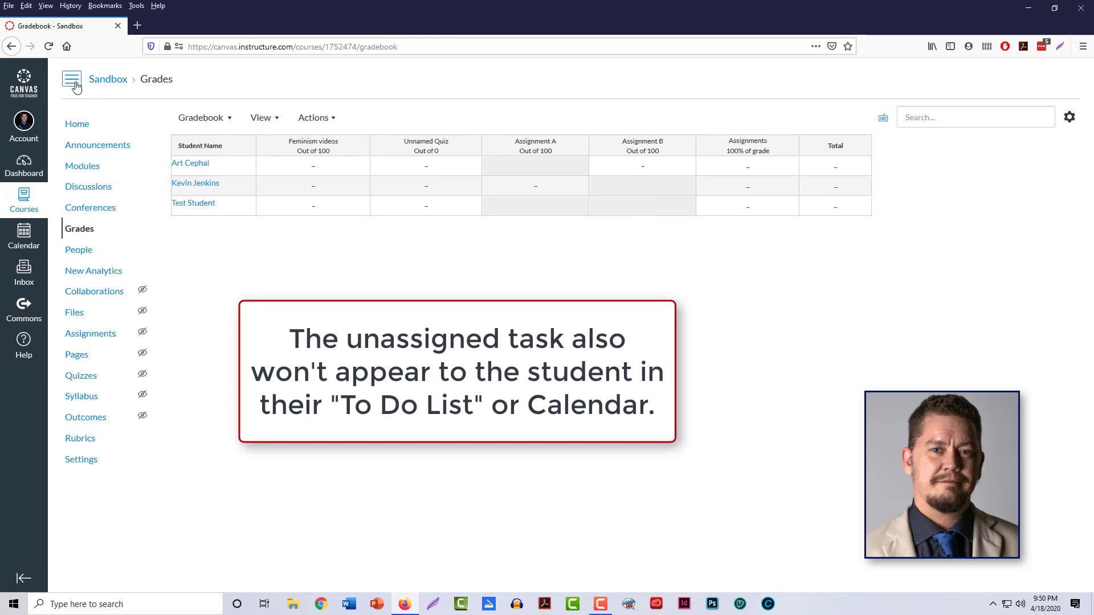
left_click(77, 125)
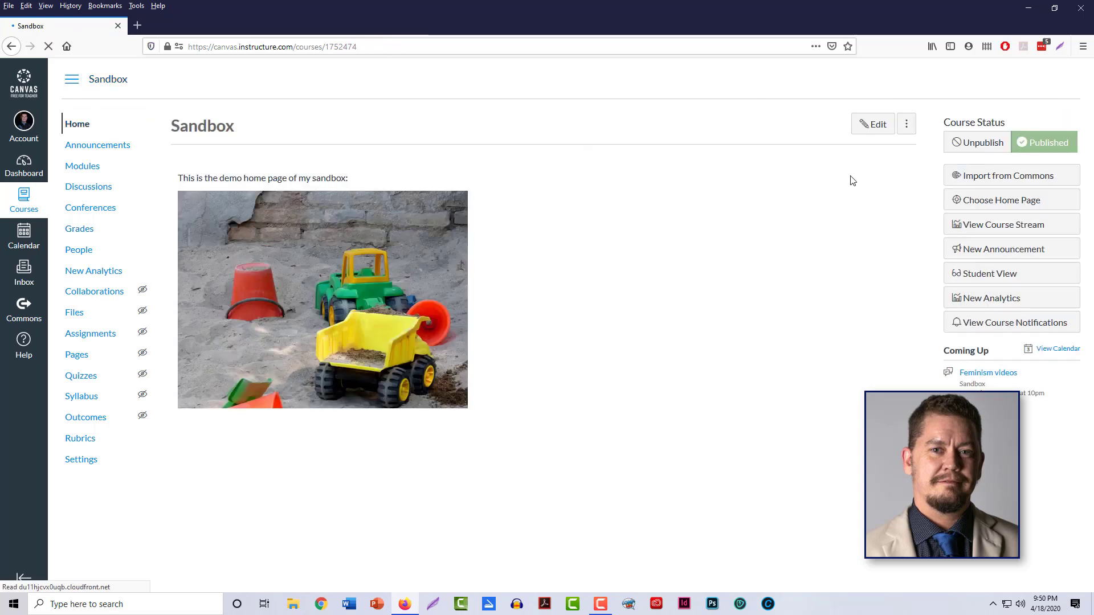
left_click(983, 282)
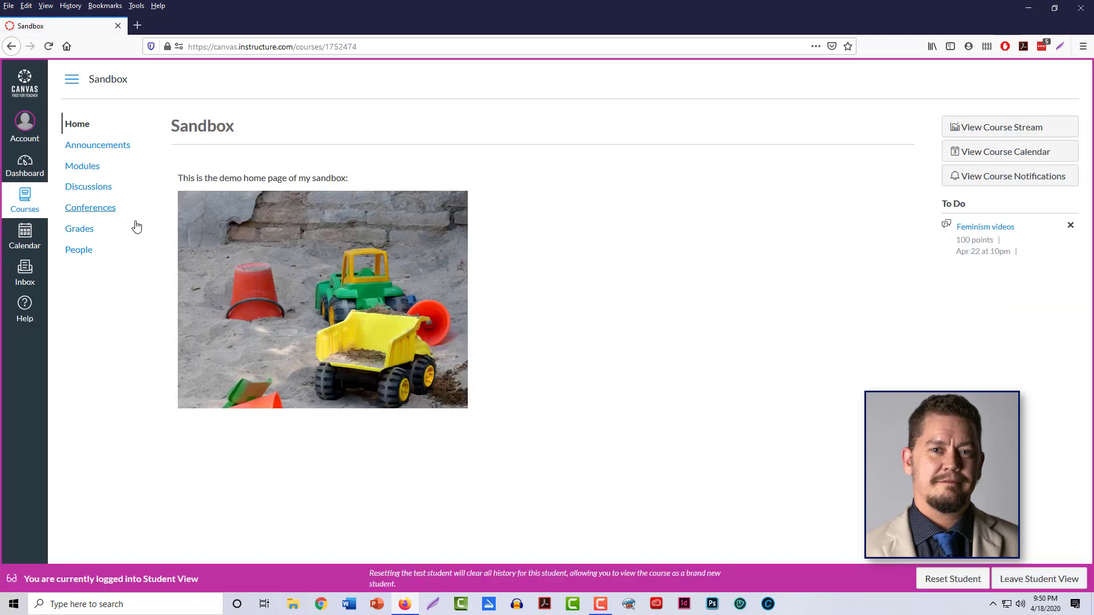
left_click(85, 234)
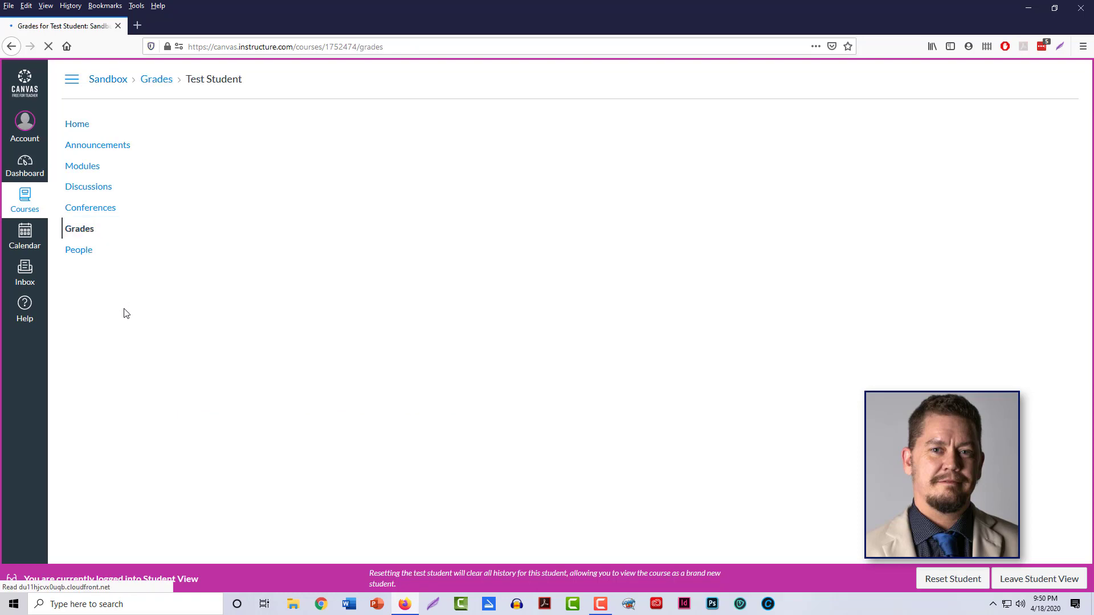